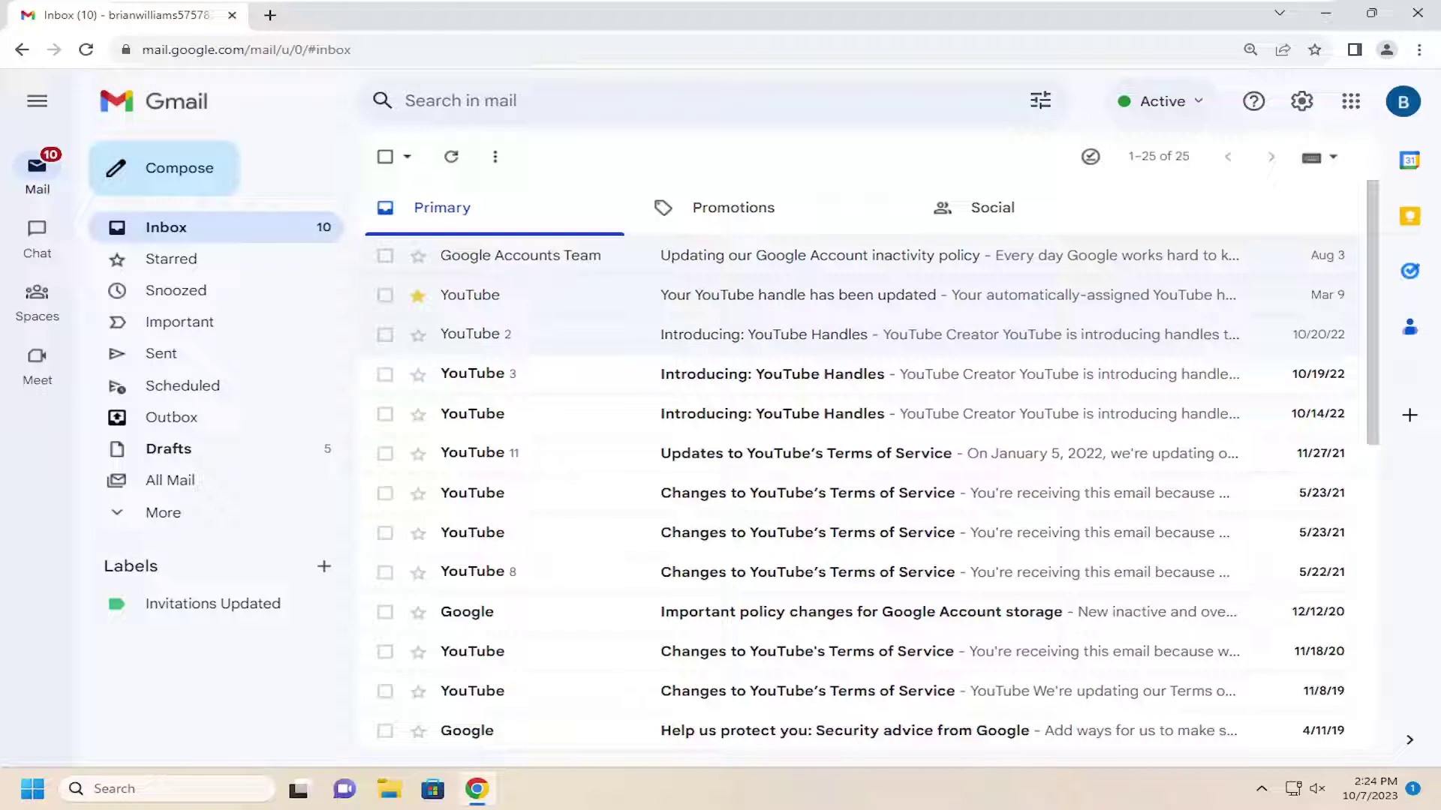
Step: Expand the sidebar folder list and open Trash to see the seven deleted messages
click(165, 515)
click(164, 576)
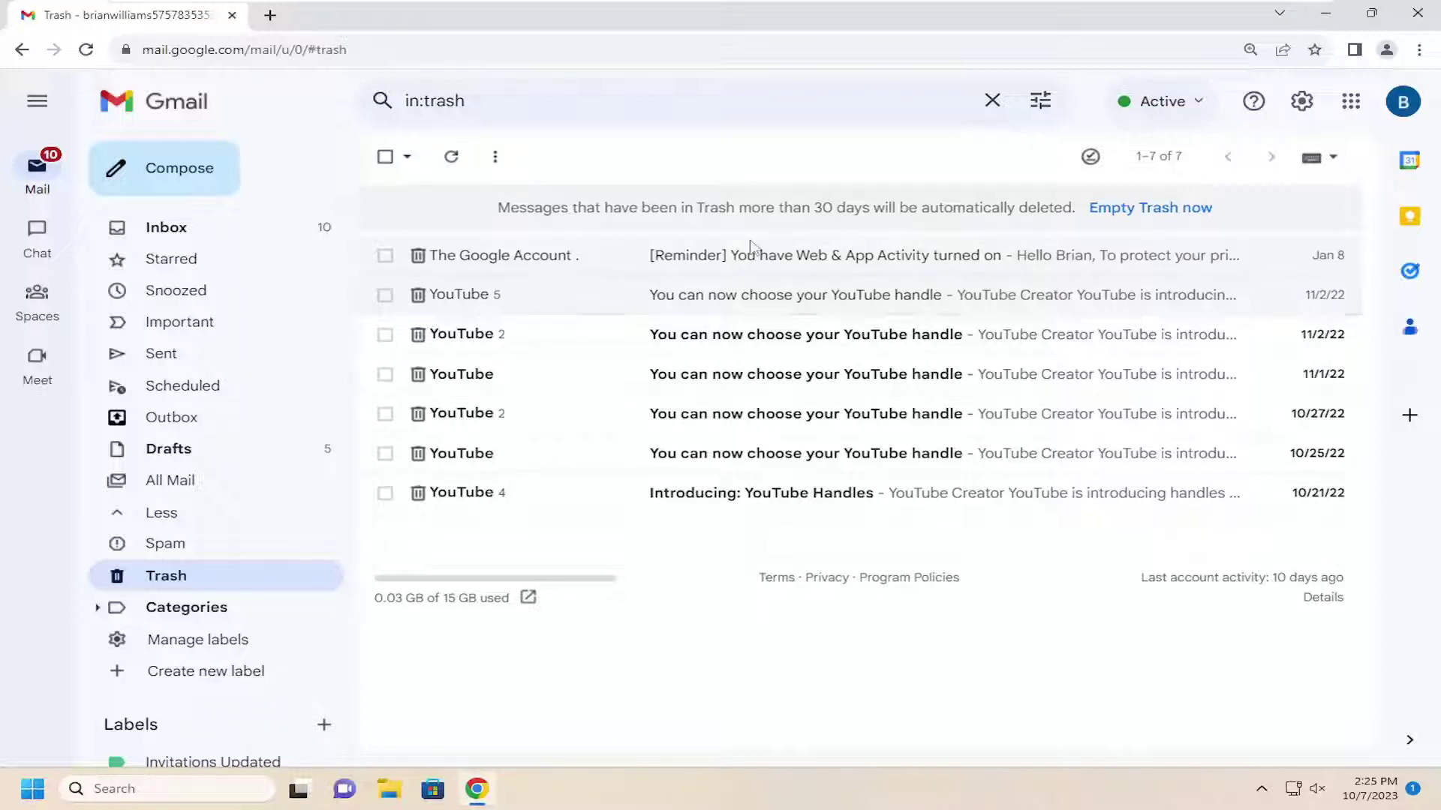
mouse_move(501, 256)
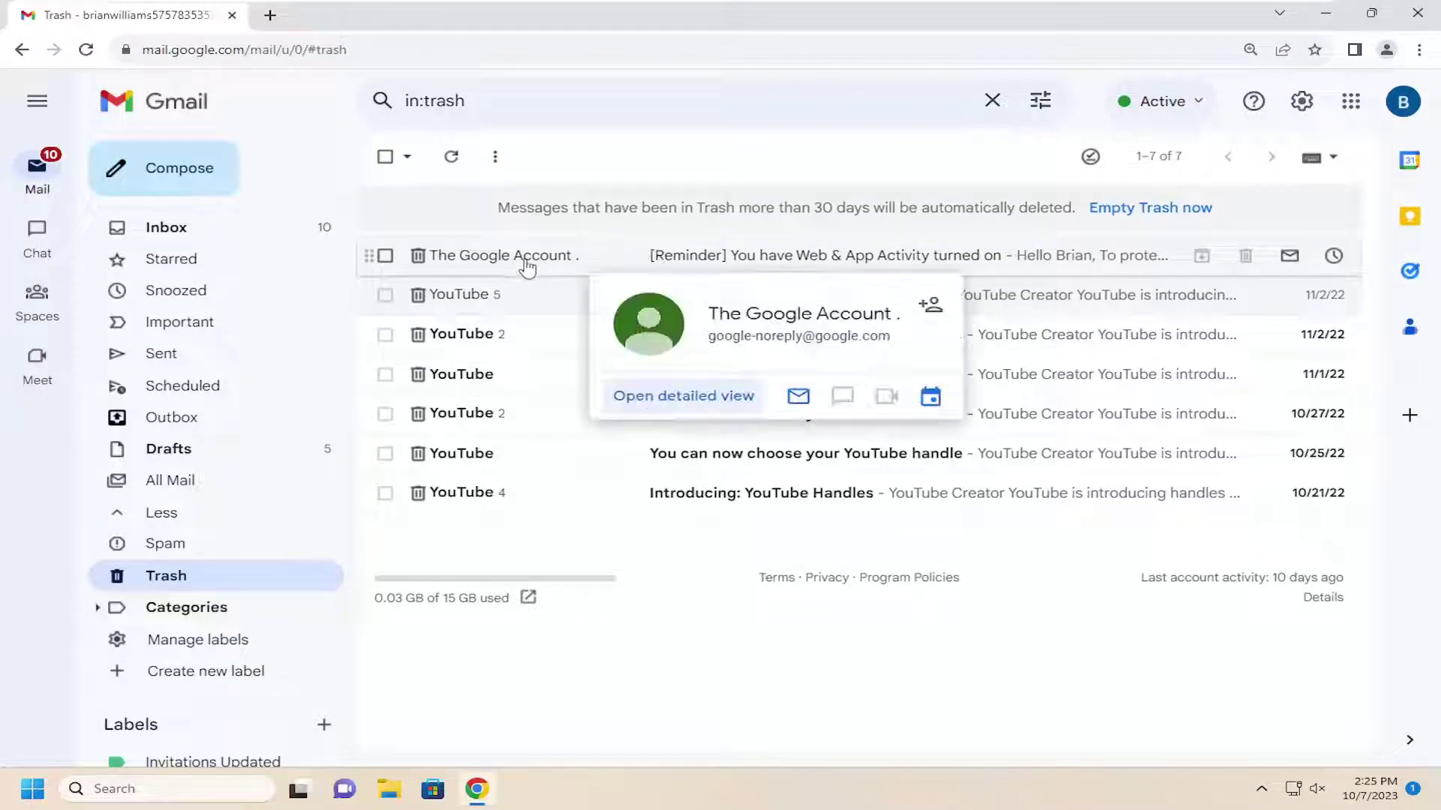
Step: Select The Google Account's Web & App Activity reminder and move it to Inbox
click(383, 256)
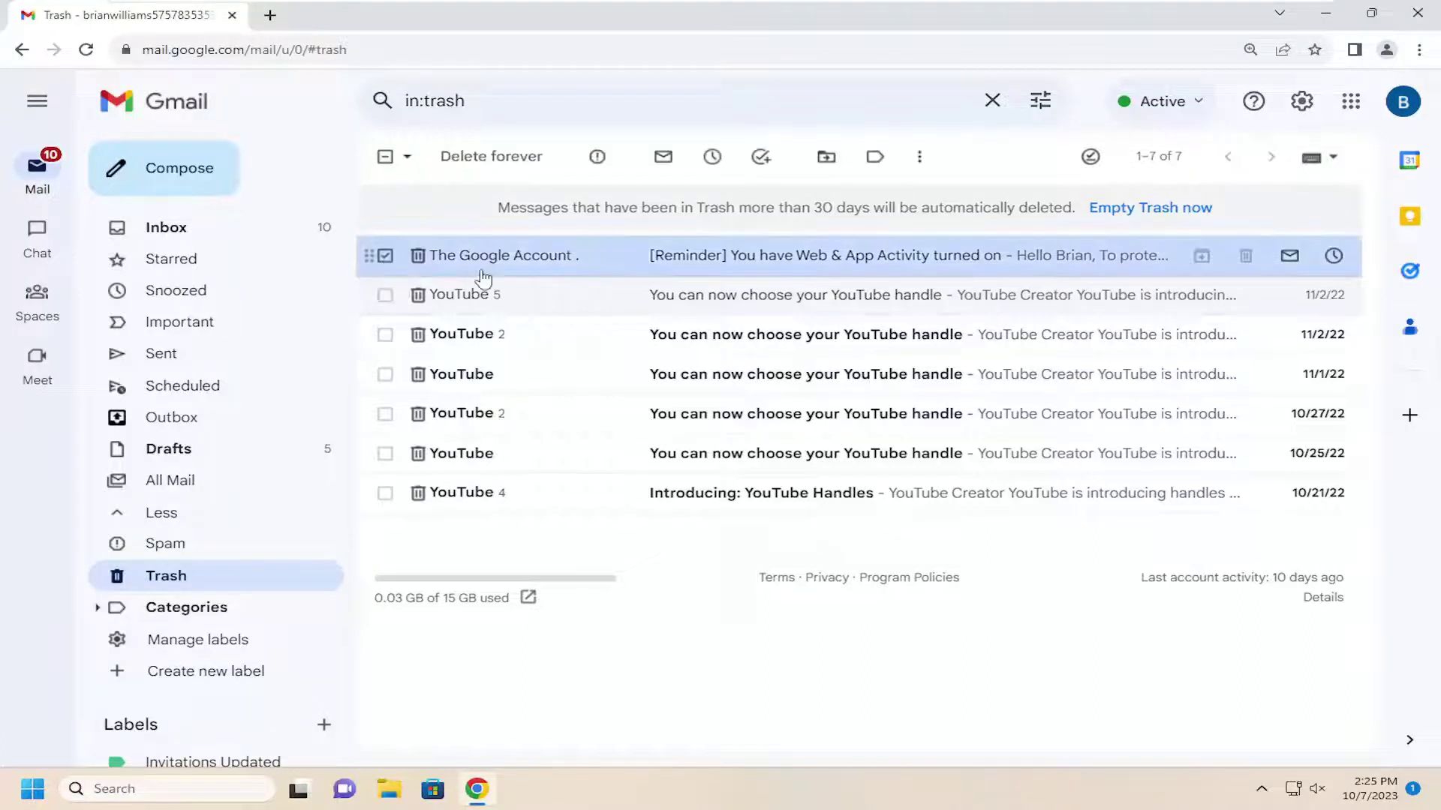
click(827, 160)
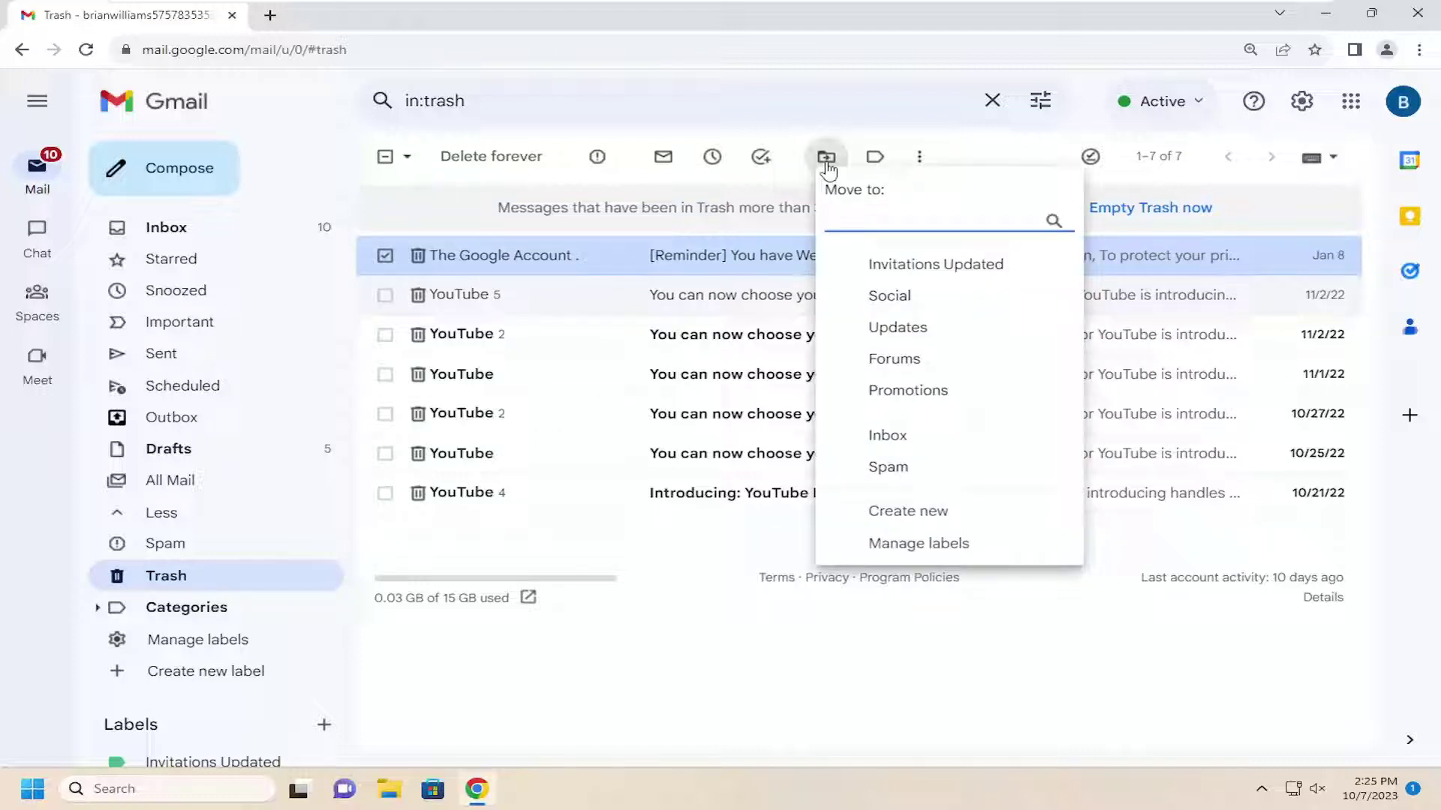
click(887, 435)
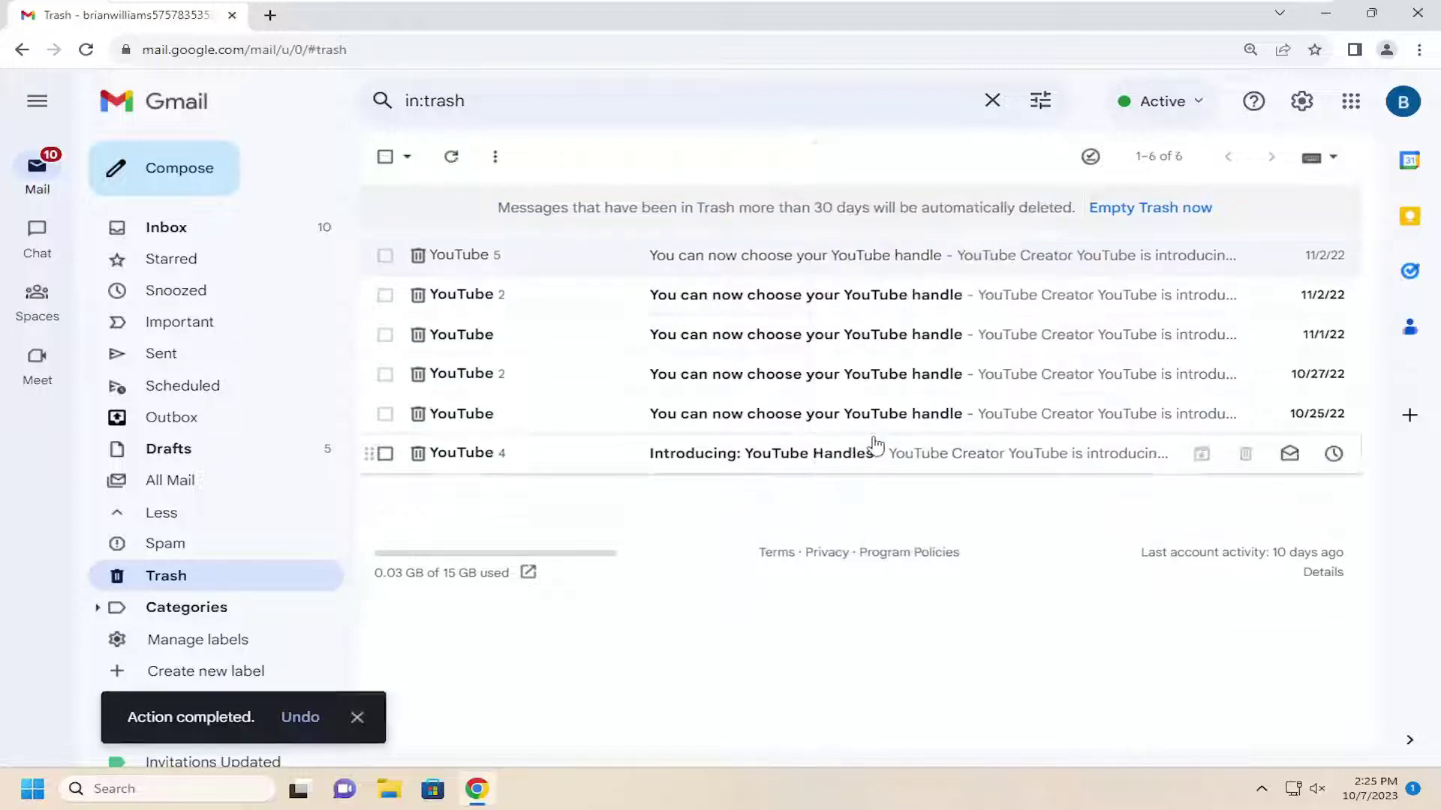
Step: Switch to the Inbox to confirm the Web & App Activity reminder is listed
click(167, 227)
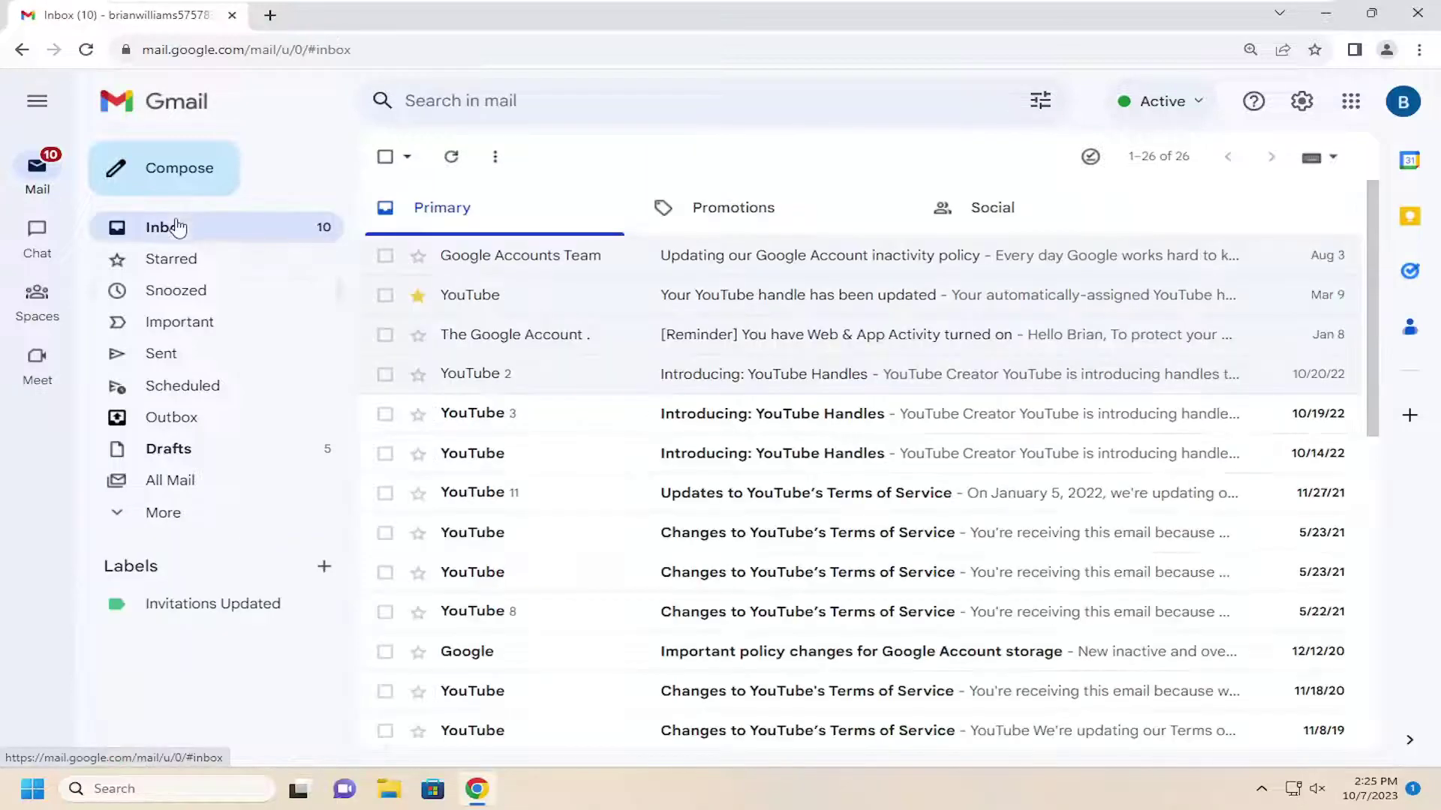